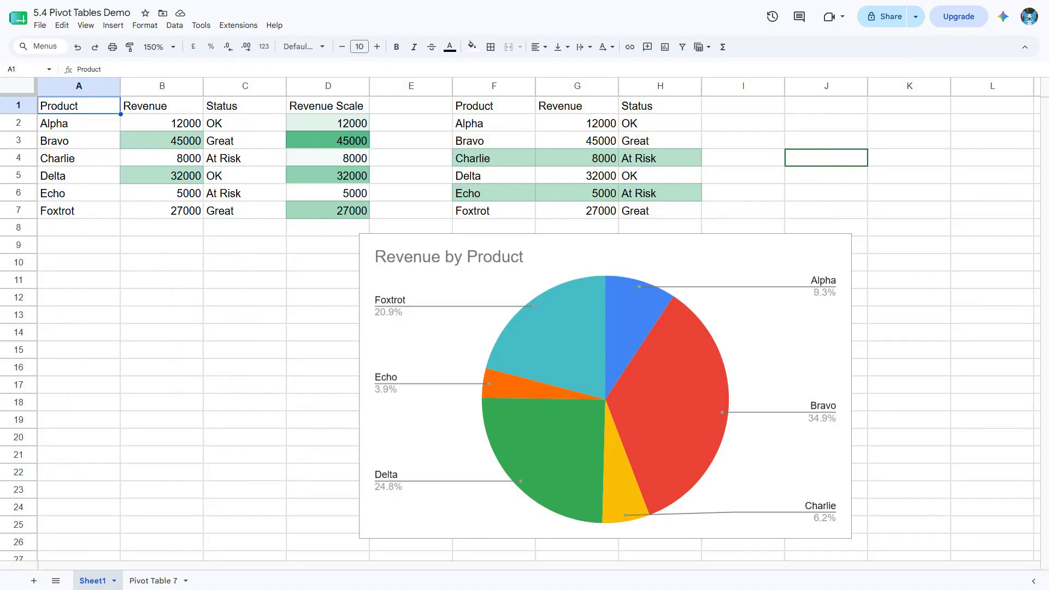
# Add a new sheet to the workbook and rename it Dashboard
pyautogui.hotkey('shift', 'F11')
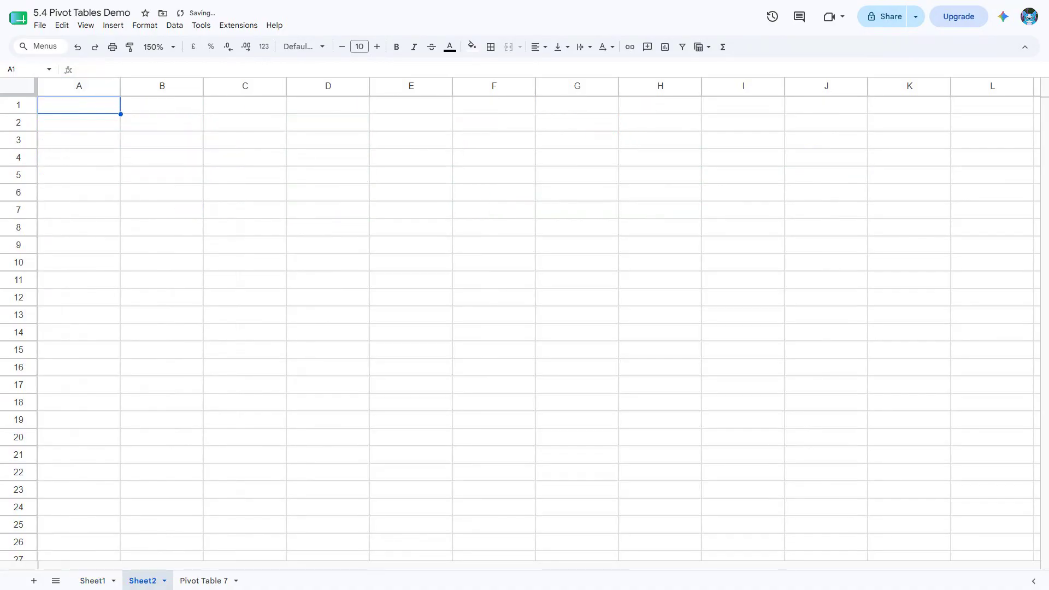
pyautogui.click(164, 581)
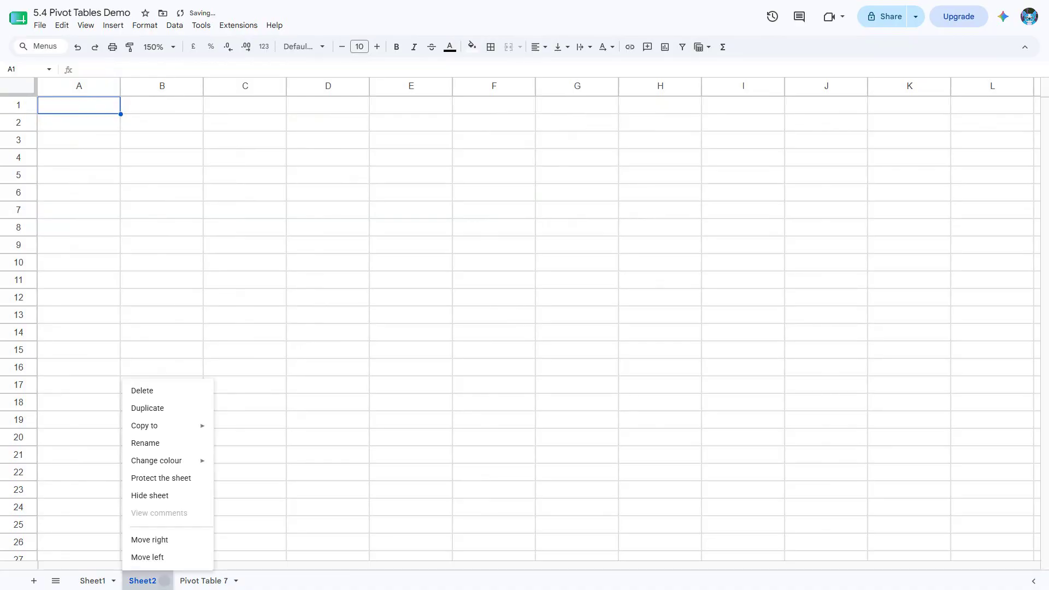
pyautogui.click(146, 443)
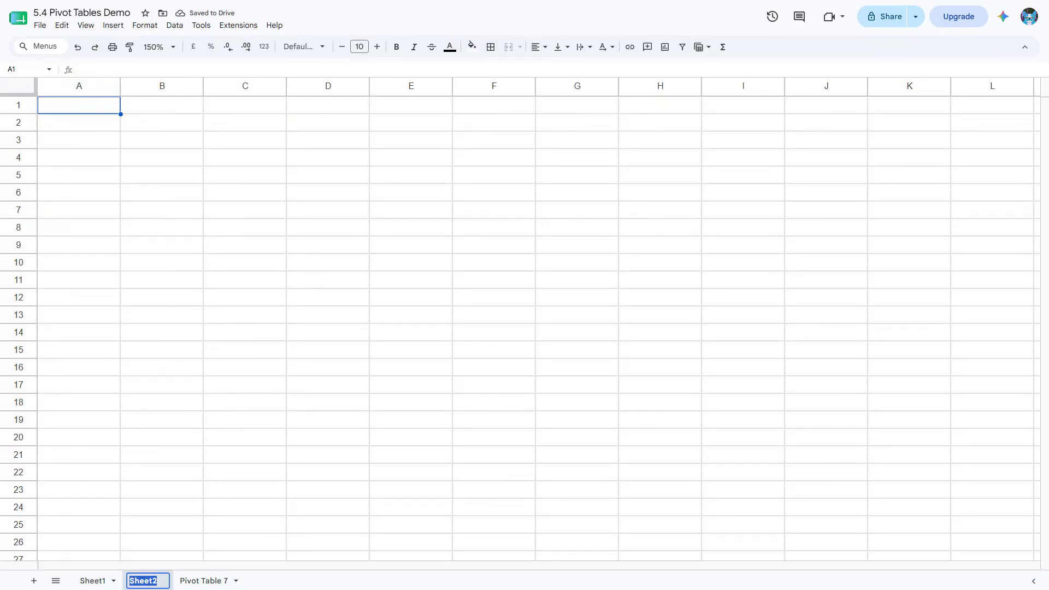
pyautogui.write('Dashboard')
pyautogui.press('Return')
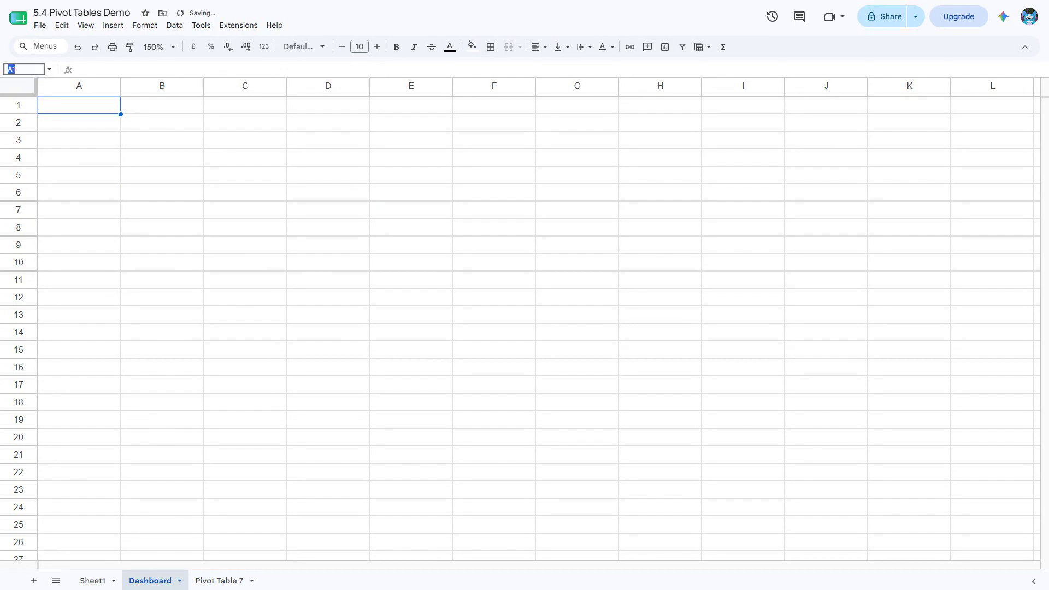
# Enter the title "Sales Dashboard" in cell A1 and make it bold
pyautogui.write('Sales Dashboard')
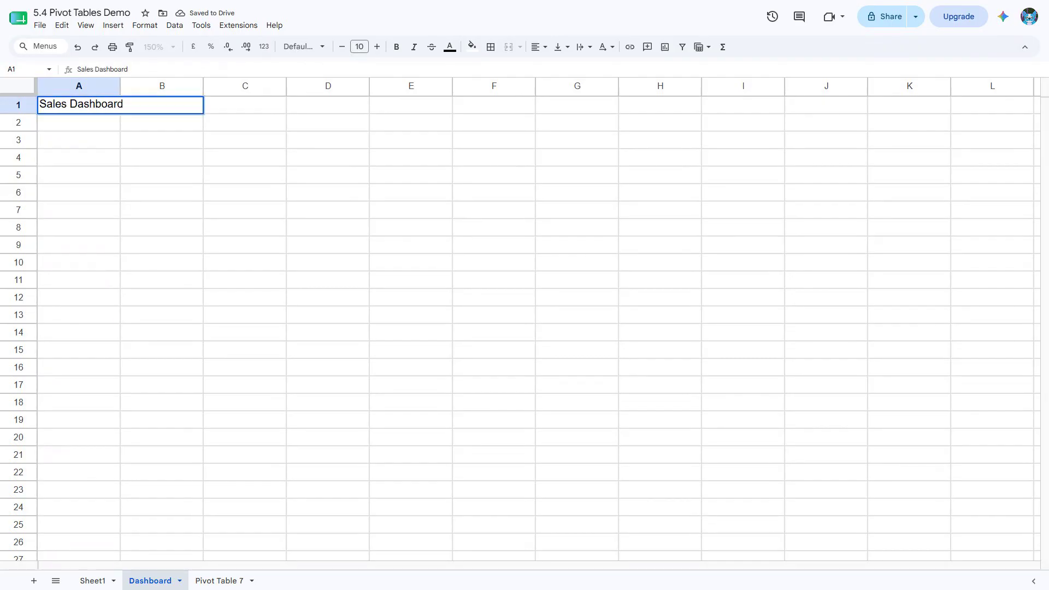
pyautogui.press('Return')
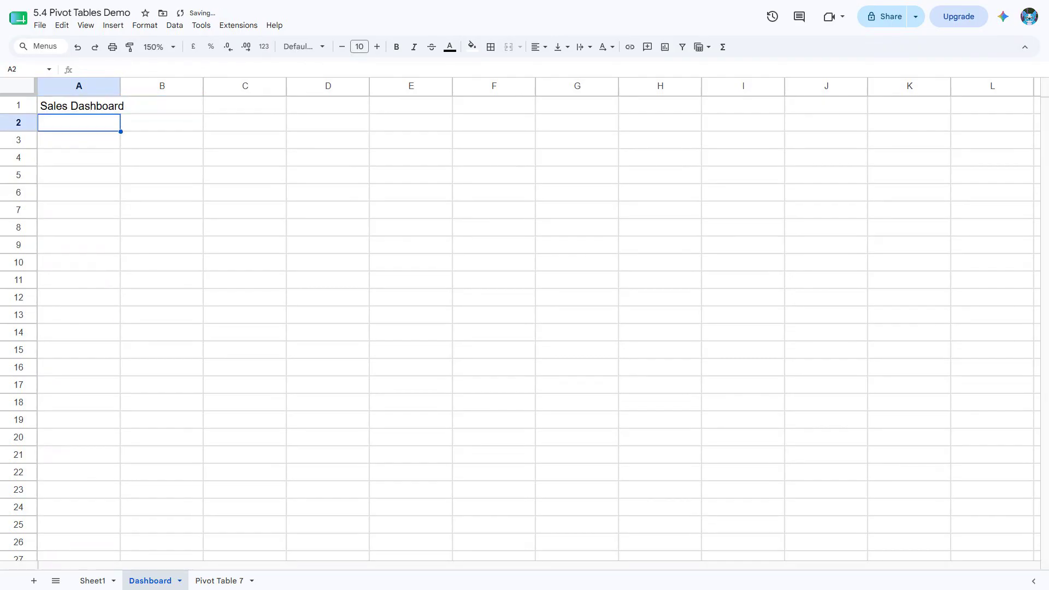
pyautogui.click(78, 106)
pyautogui.hotkey('ctrl', 'b')
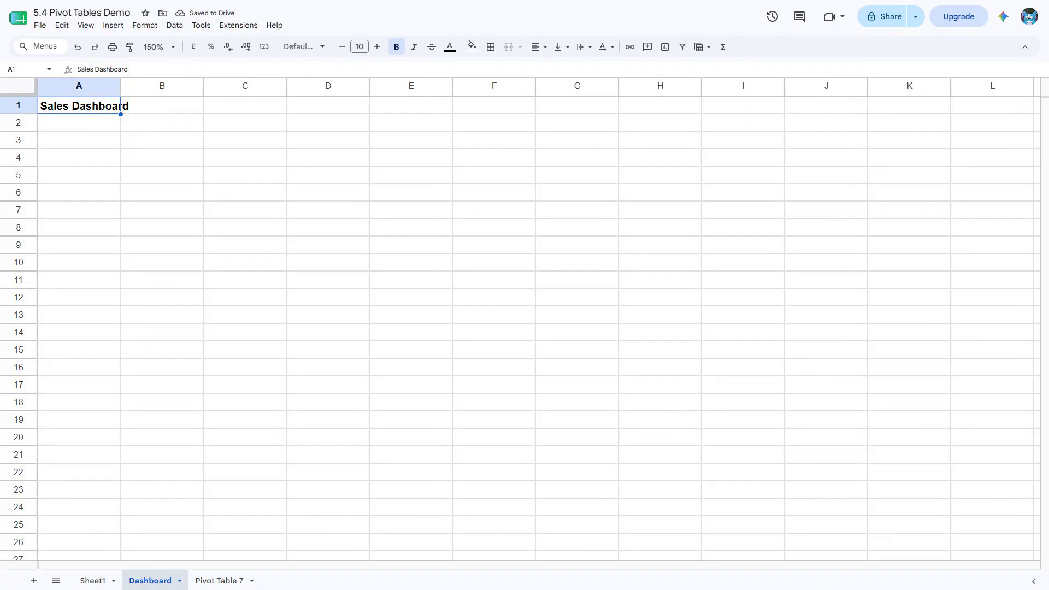
# Enter the labels Total Revenue, Average Revenue and Product Count in cells A3 to A5
pyautogui.click(24, 69)
pyautogui.write('A3')
pyautogui.press('Return')
pyautogui.write('Total Revenue')
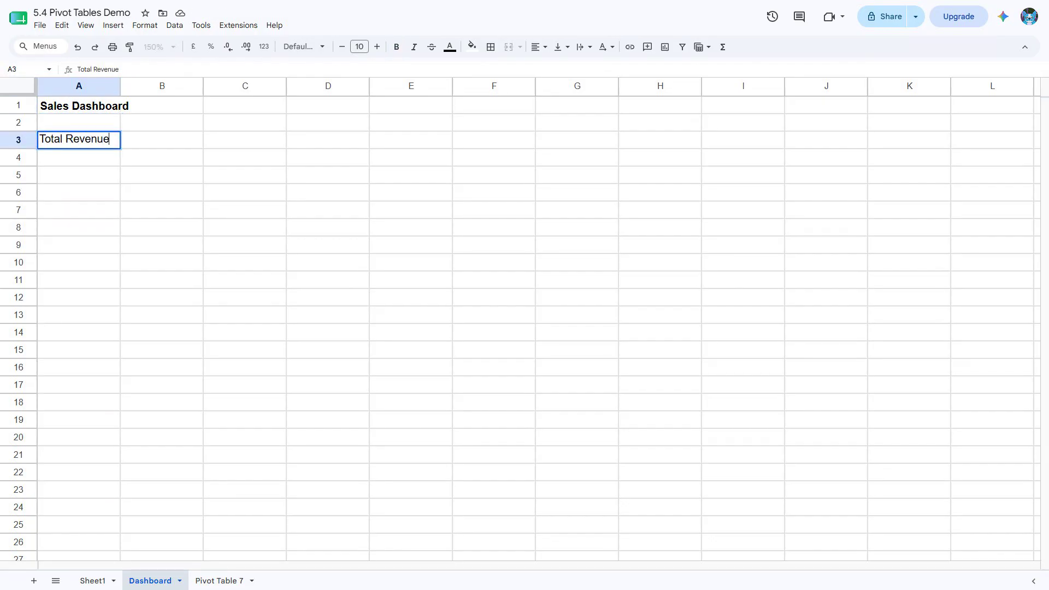
pyautogui.press('Return')
pyautogui.write('Average Revenue')
pyautogui.press('Return')
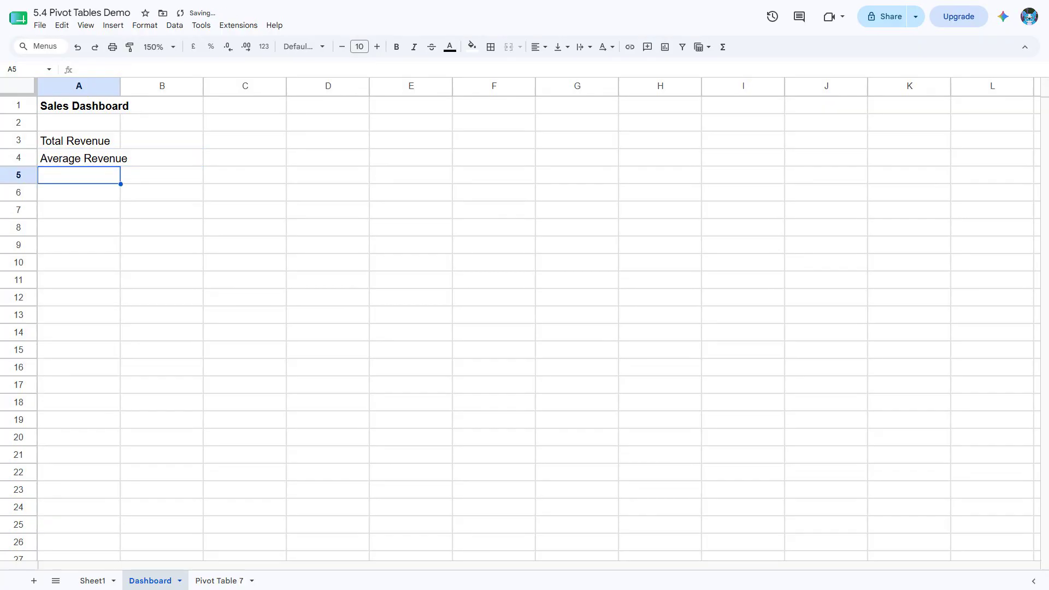
pyautogui.write('Product Count')
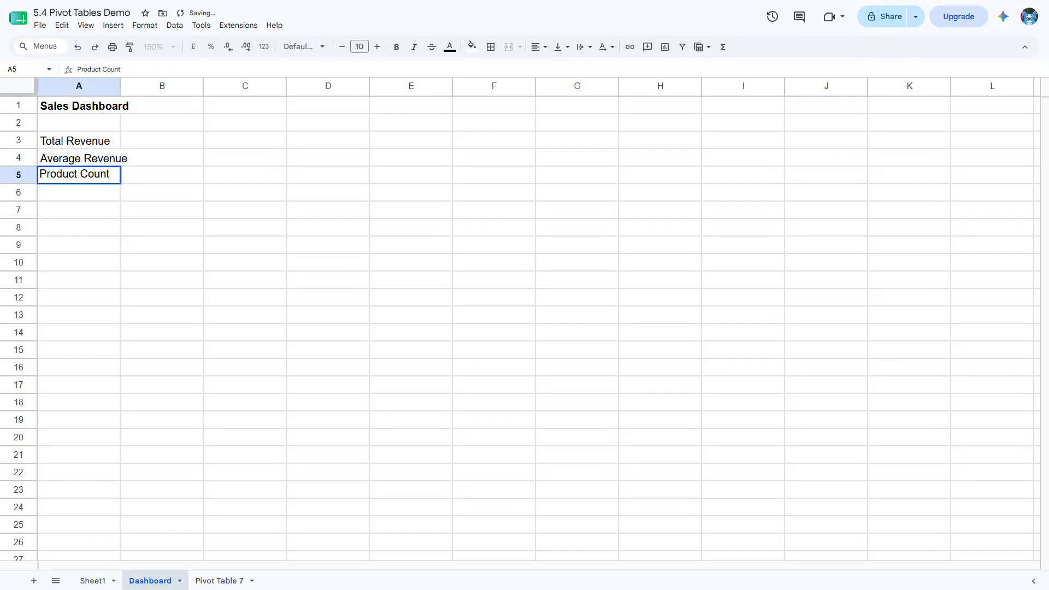
pyautogui.press('Return')
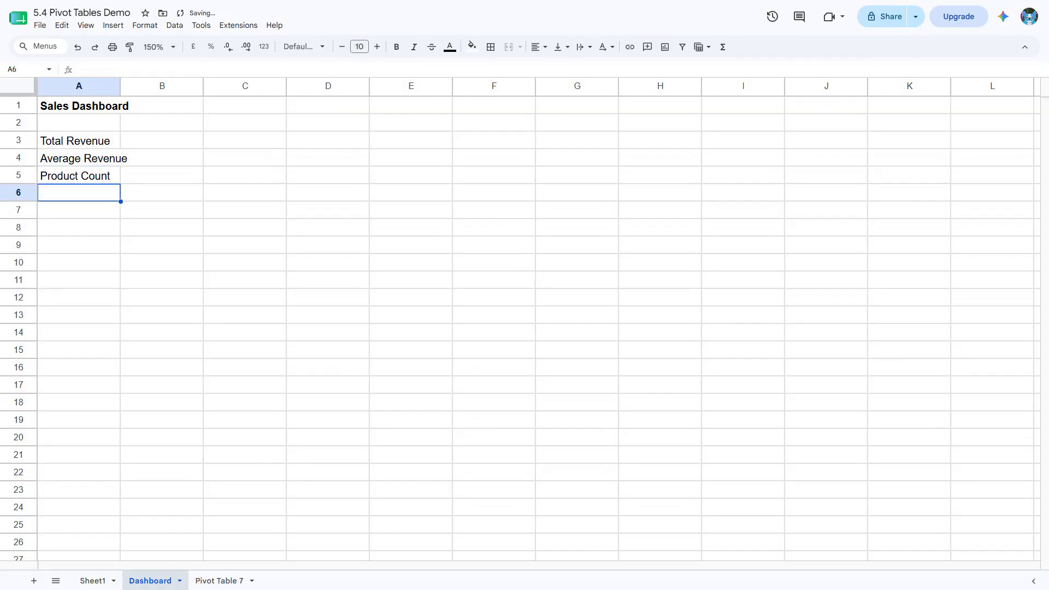
# Calculate the total revenue in B3 with =SUM(Sheet1!B2:B7)
pyautogui.click(161, 140)
pyautogui.write('=S')
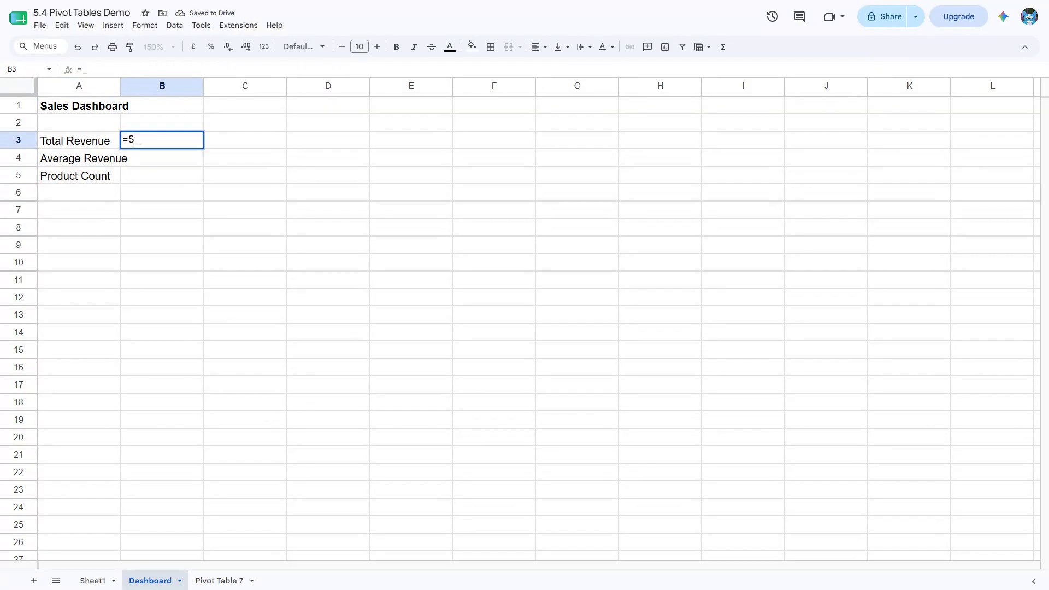
pyautogui.write('UM(Sheet1!B2:B7)')
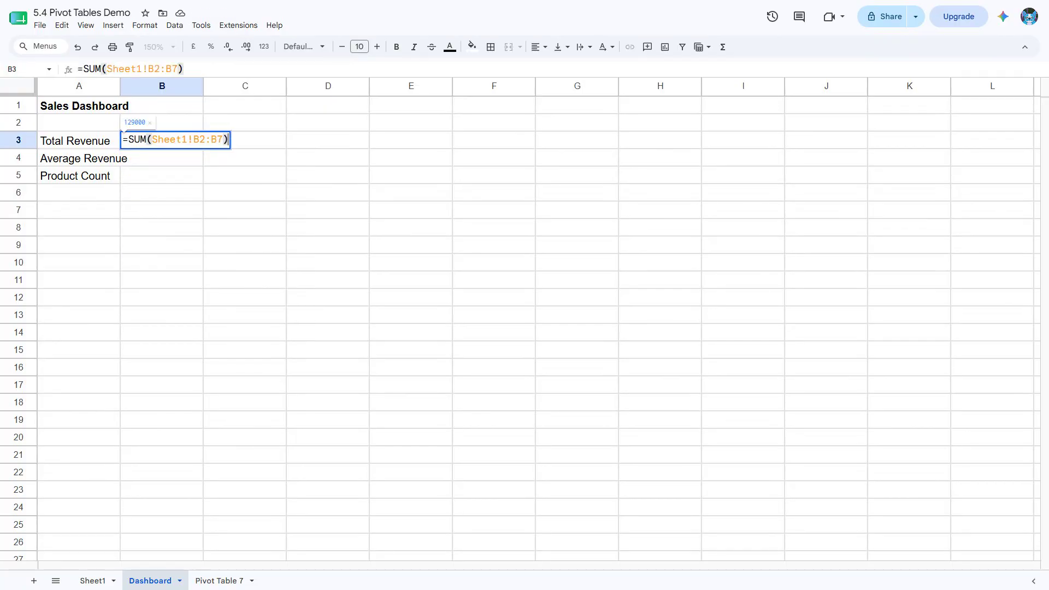
pyautogui.press('Return')
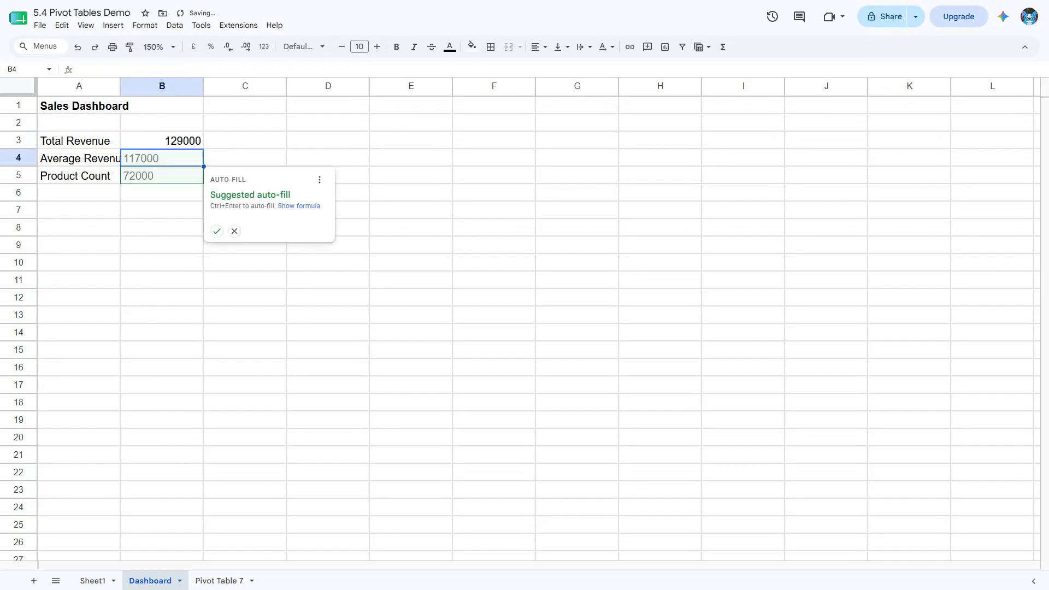
# Calculate the average revenue in B4 with =AVERAGE(Sheet1!B2:B7)
pyautogui.write('=AV')
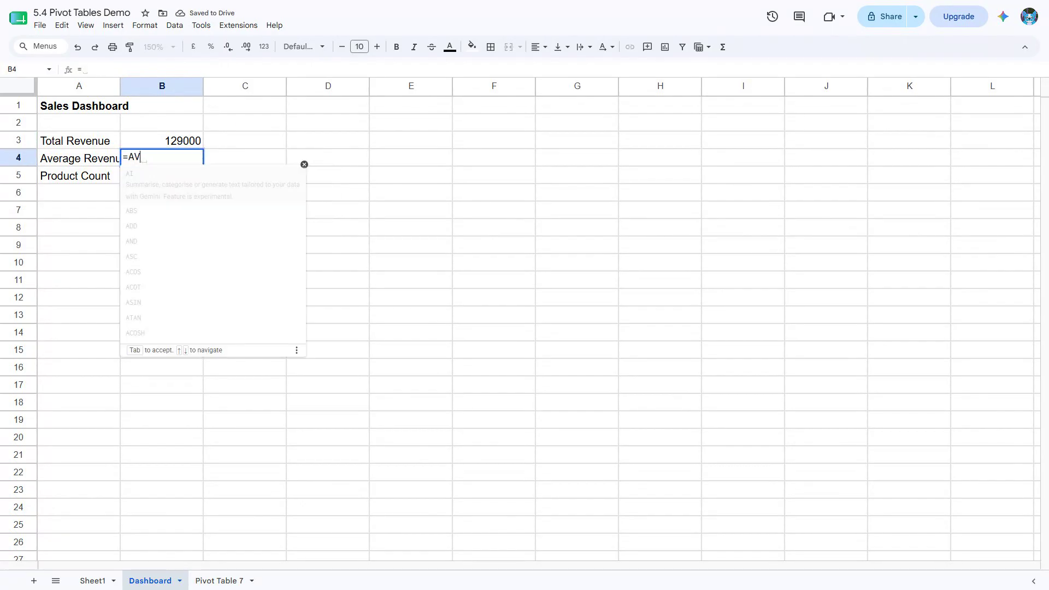
pyautogui.write('ERAGE(Sheet1!B2:B7)')
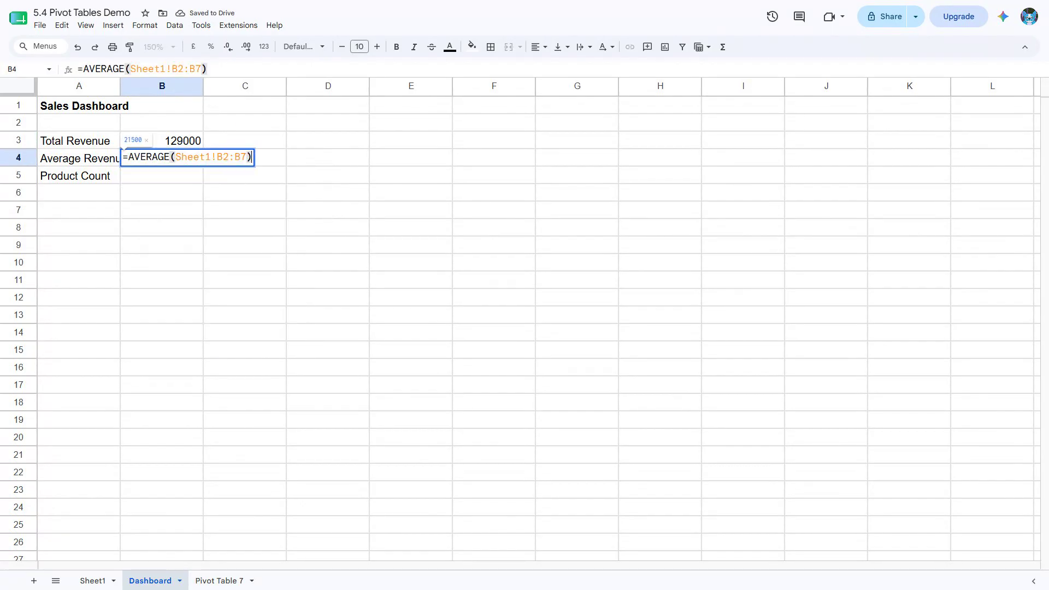
pyautogui.press('Return')
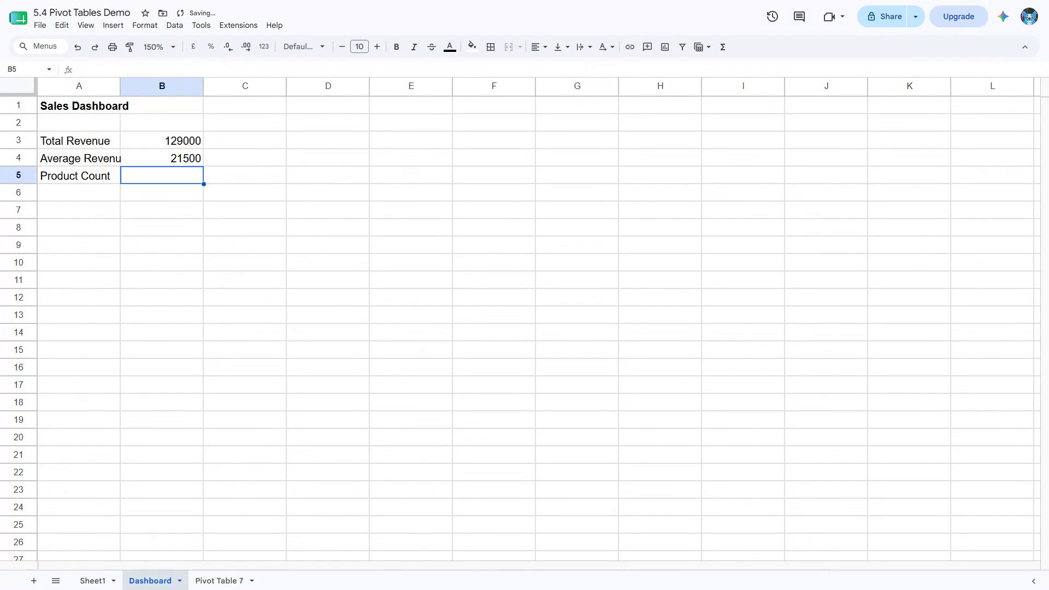
# Count the products in B5 with =COUNTA(Sheet1!A2:A7), and select the three metric results in B3:B5
pyautogui.write('=')
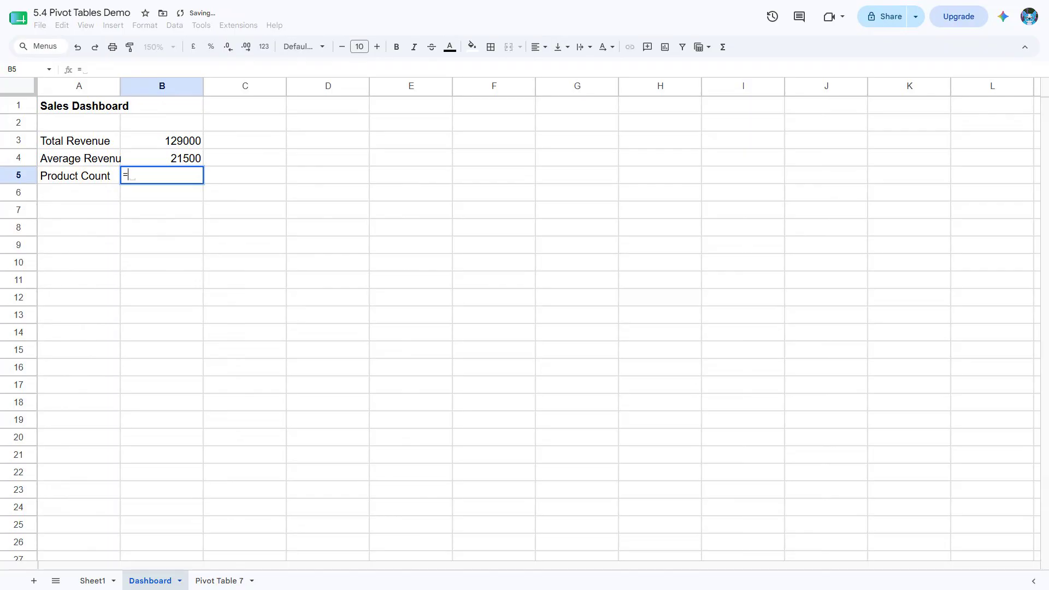
pyautogui.write('COUNTA(Sheet1!A2:A7)')
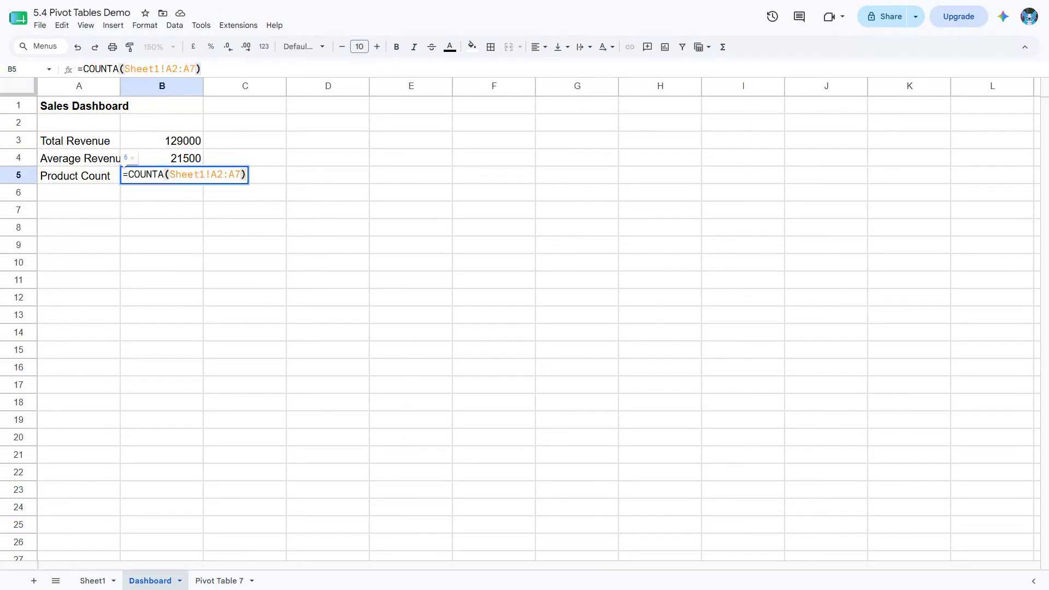
pyautogui.press('Return')
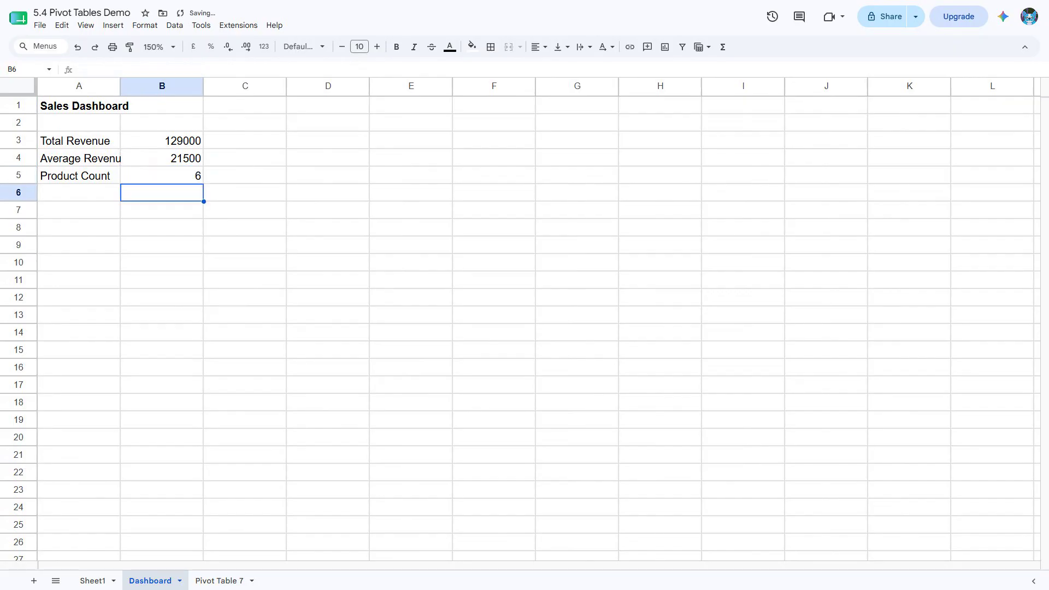
pyautogui.moveTo(162, 140); pyautogui.dragTo(162, 176)
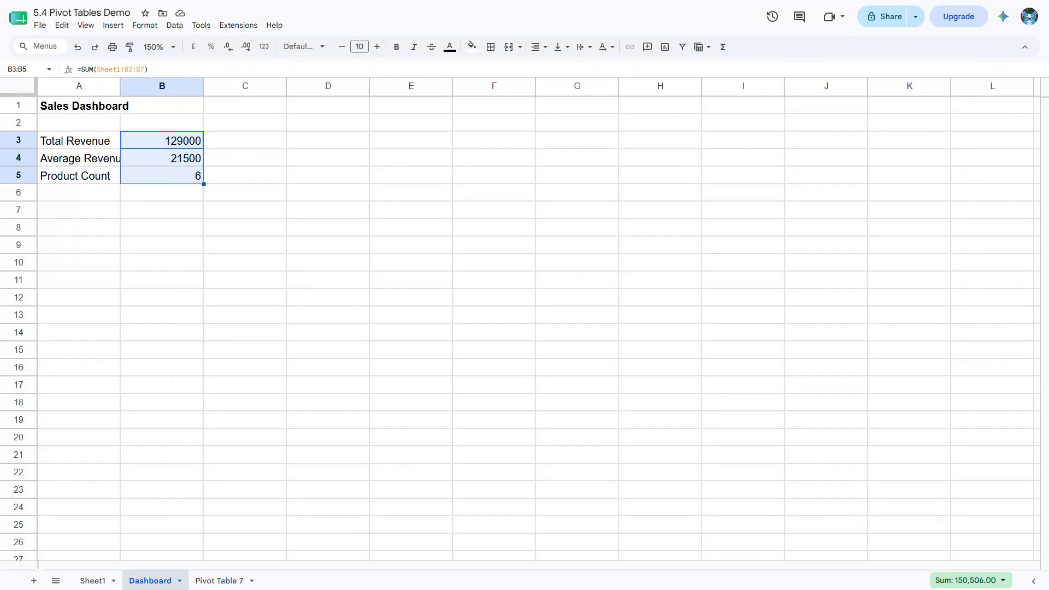
# Enter the label "Great Status Revenue" in cell A7
pyautogui.click(79, 210)
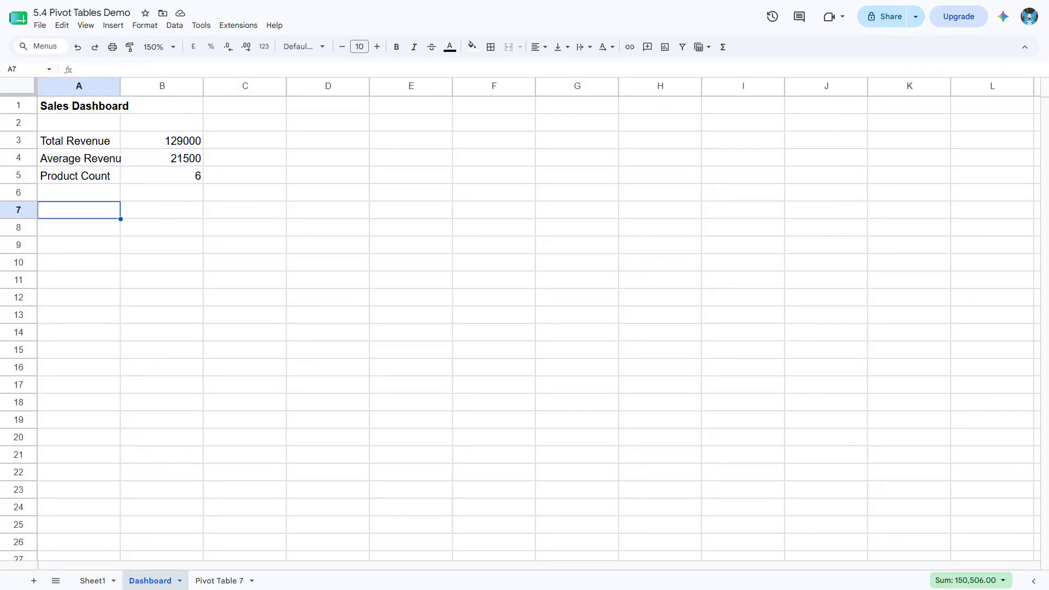
pyautogui.write('Great Status Revenue')
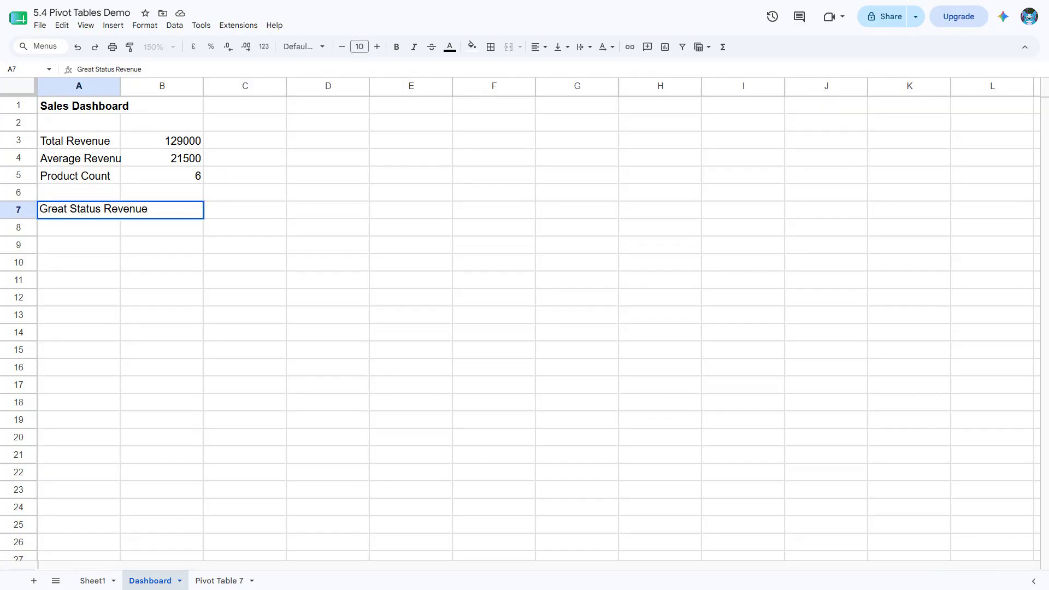
pyautogui.press('Return')
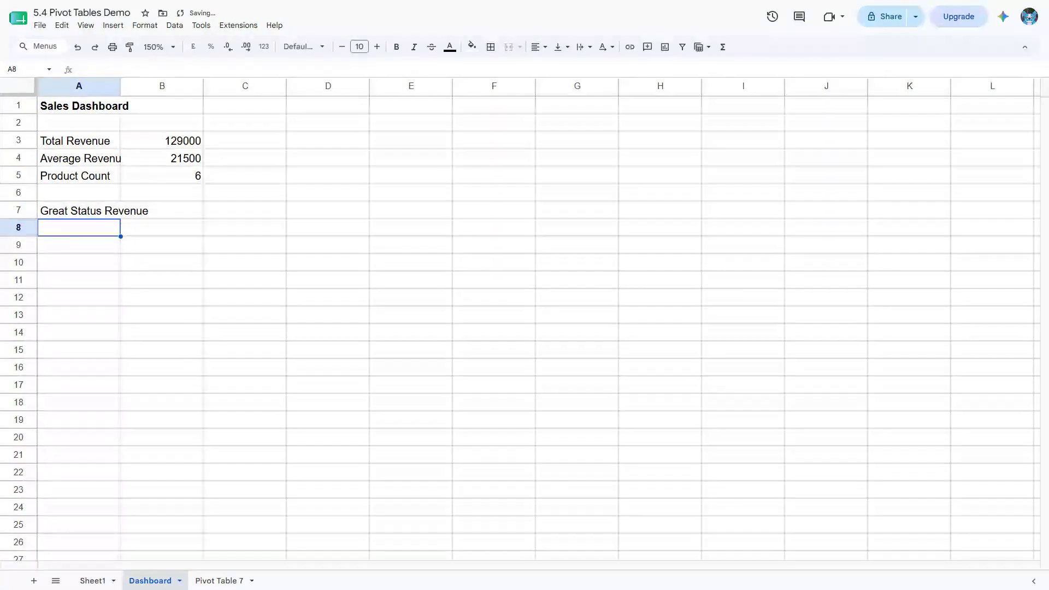
# Try to fill B7 with the reference =Sheet2!B2 and inspect the cell
pyautogui.click(161, 210)
pyautogui.write('=Sheet2!B2')
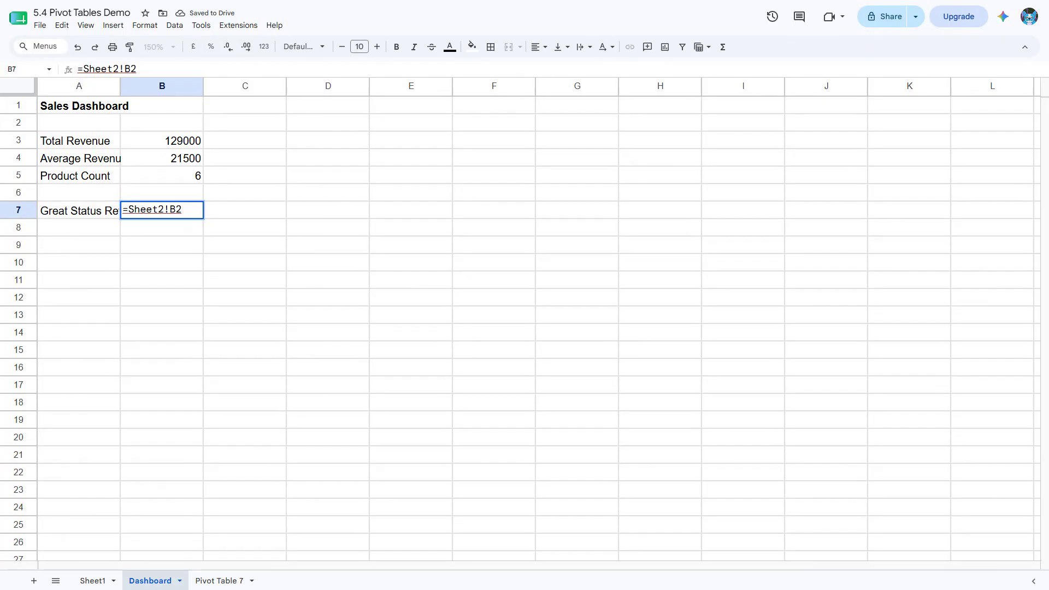
pyautogui.press('Return')
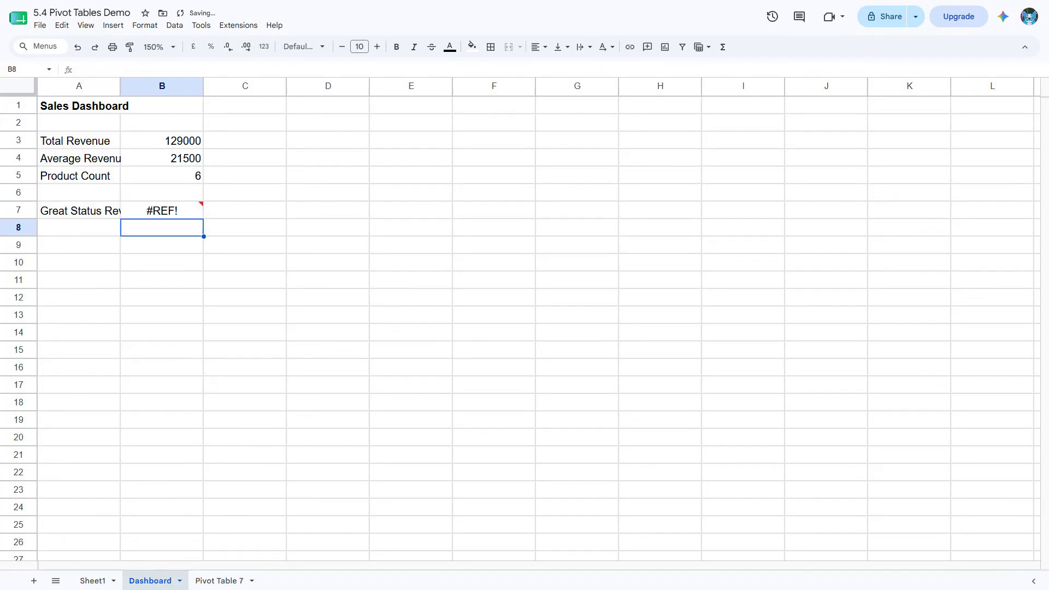
pyautogui.click(162, 210)
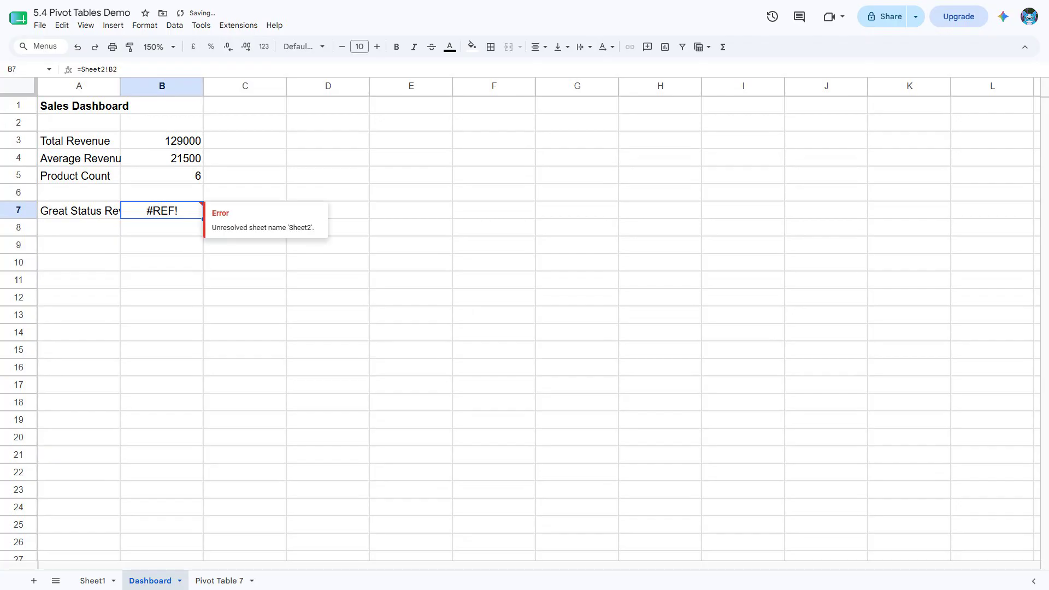
# Add a product row in row 8 of Sheet1 with Golf, revenue 90000 and status Pending
pyautogui.click(92, 580)
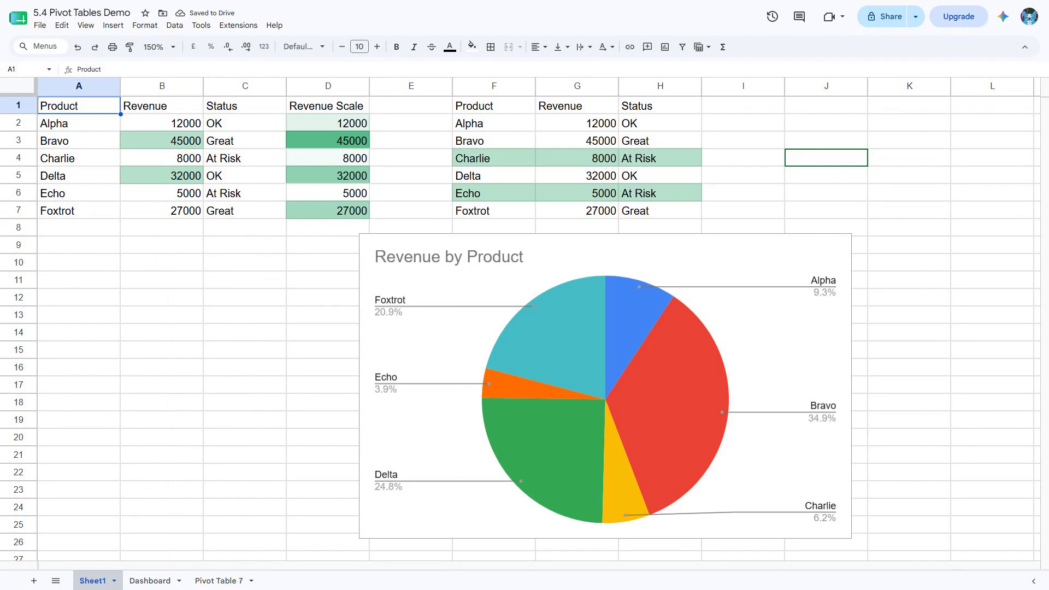
pyautogui.click(79, 228)
pyautogui.write('Golf')
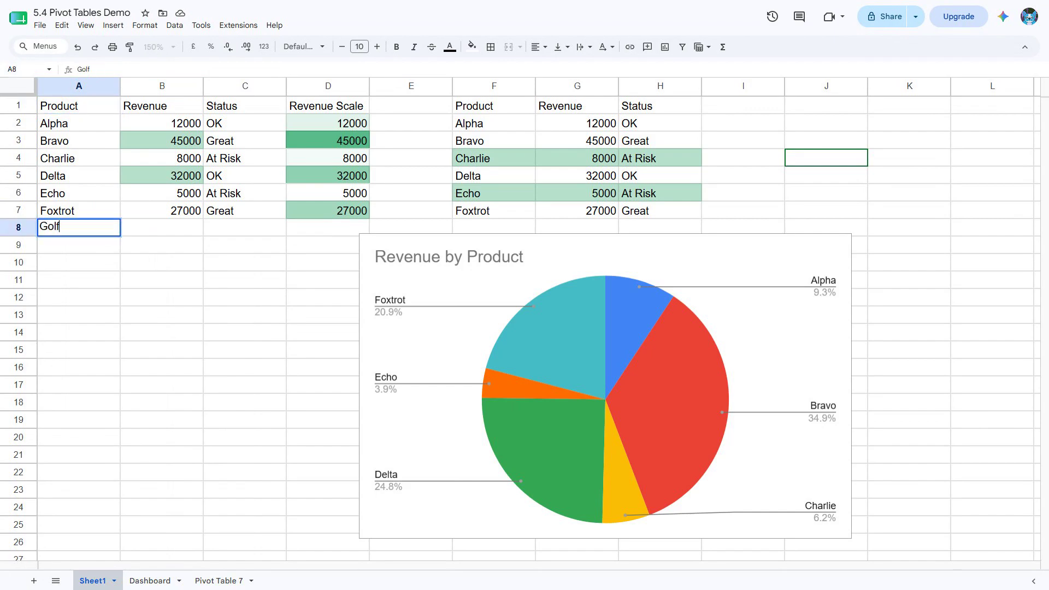
pyautogui.press('Tab')
pyautogui.write('90000')
pyautogui.press('Tab')
pyautogui.write('Pending')
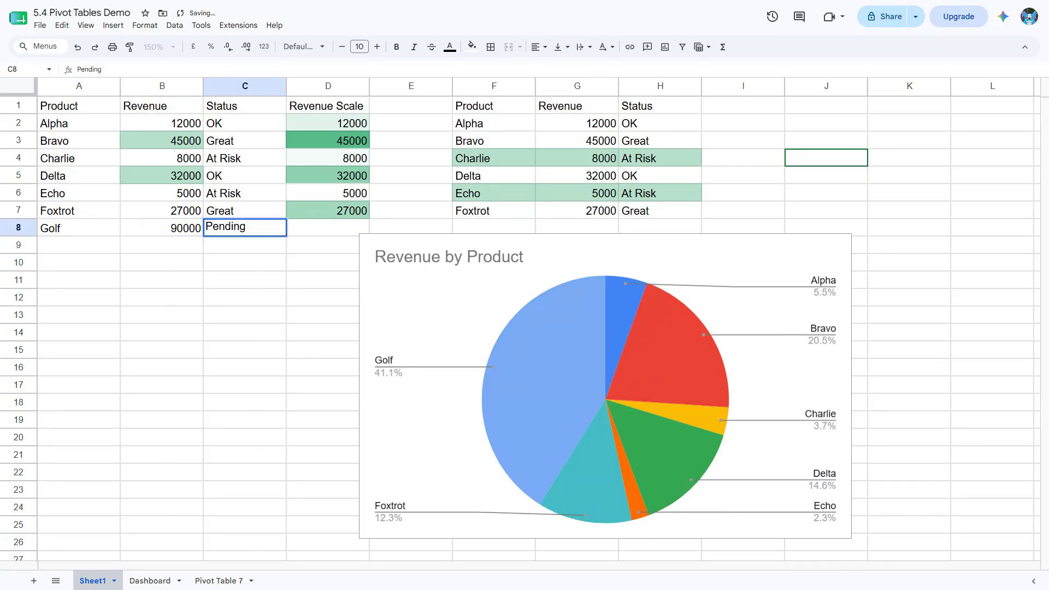
pyautogui.press('Return')
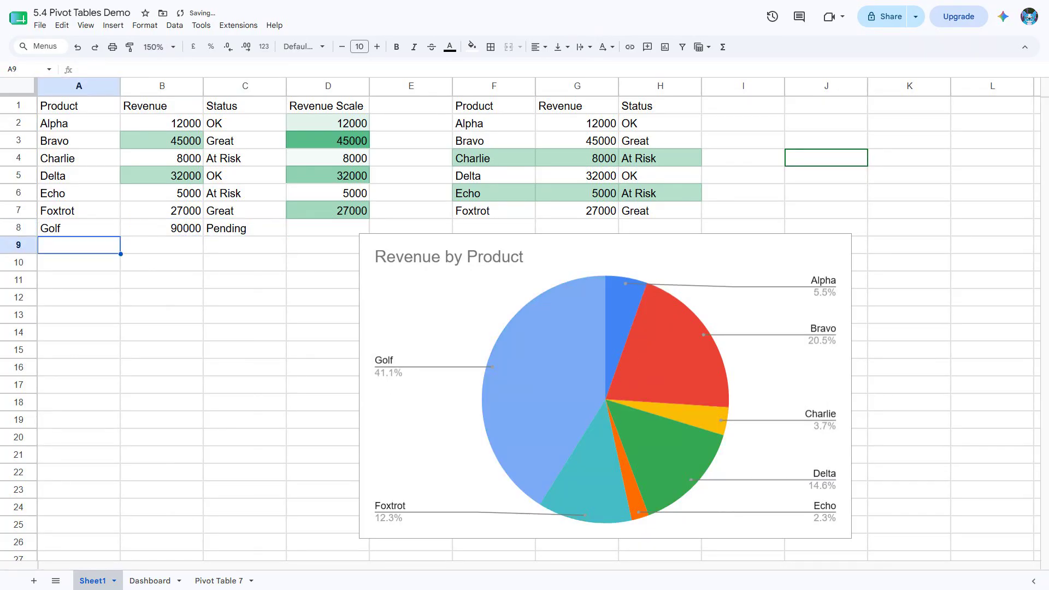
# On the Dashboard sheet, replace the broken reference in B7 with =SUMIF(Sheet1!C2:C8,"Great",Sheet1!B2:B8), and select the result
pyautogui.click(150, 581)
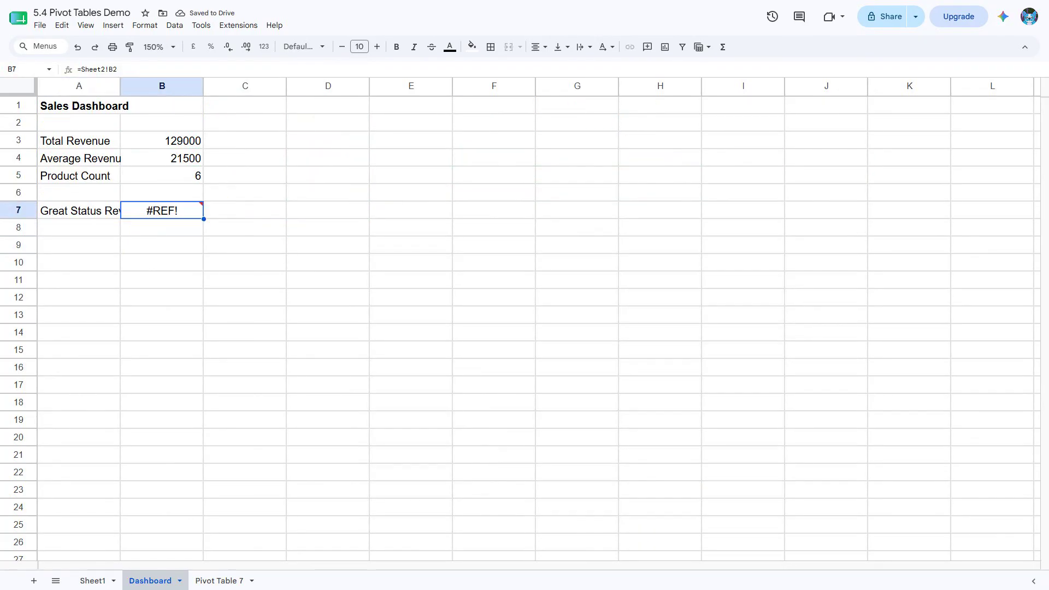
pyautogui.moveTo(162, 211)
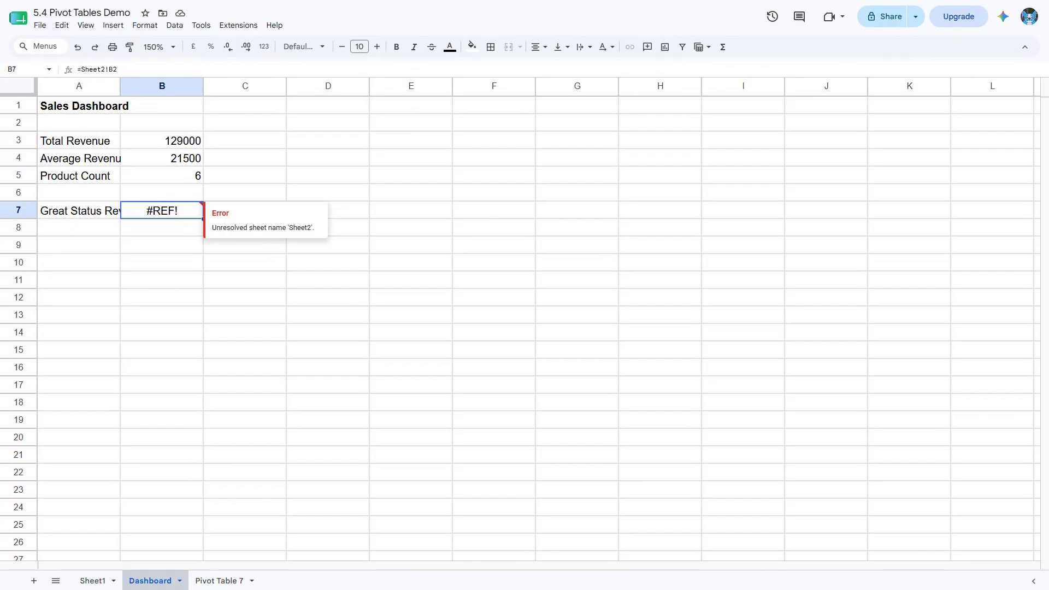
pyautogui.write('=')
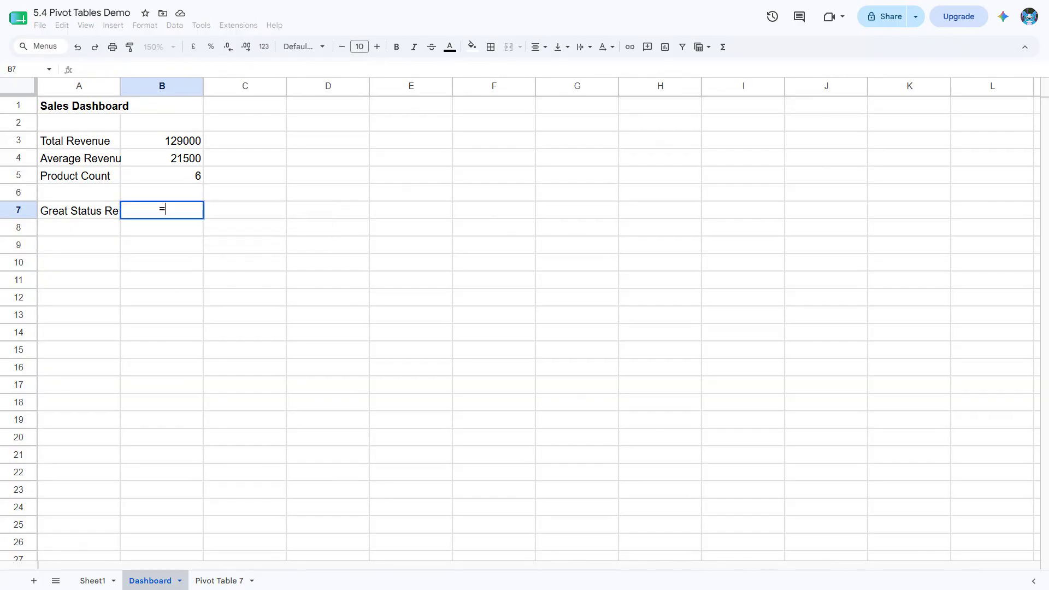
pyautogui.write('SUMIF(Sheet1!C2')
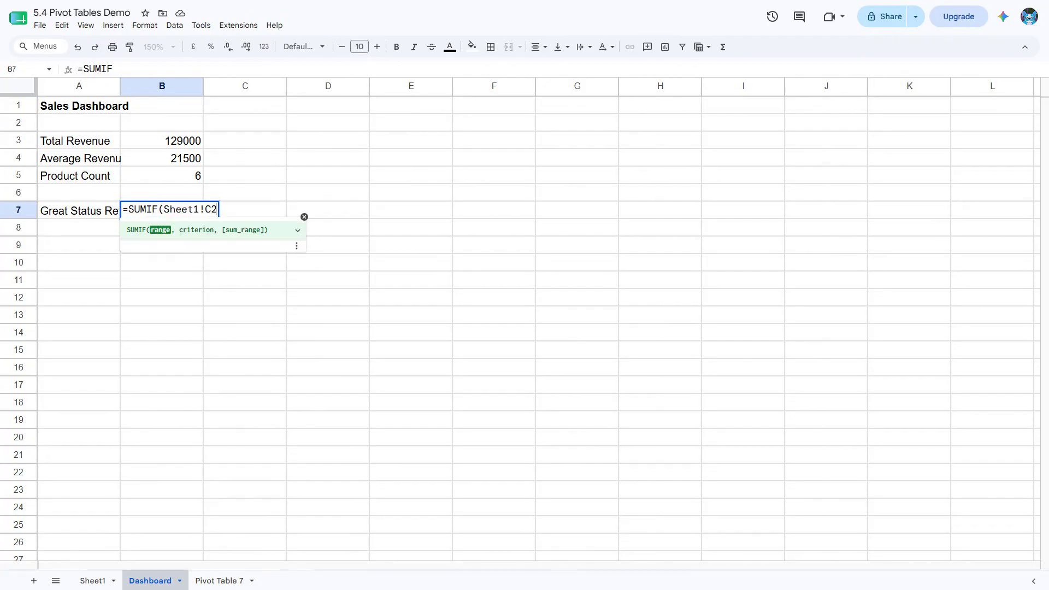
pyautogui.write(':C8,"Great",Sheet1!B2:B8)')
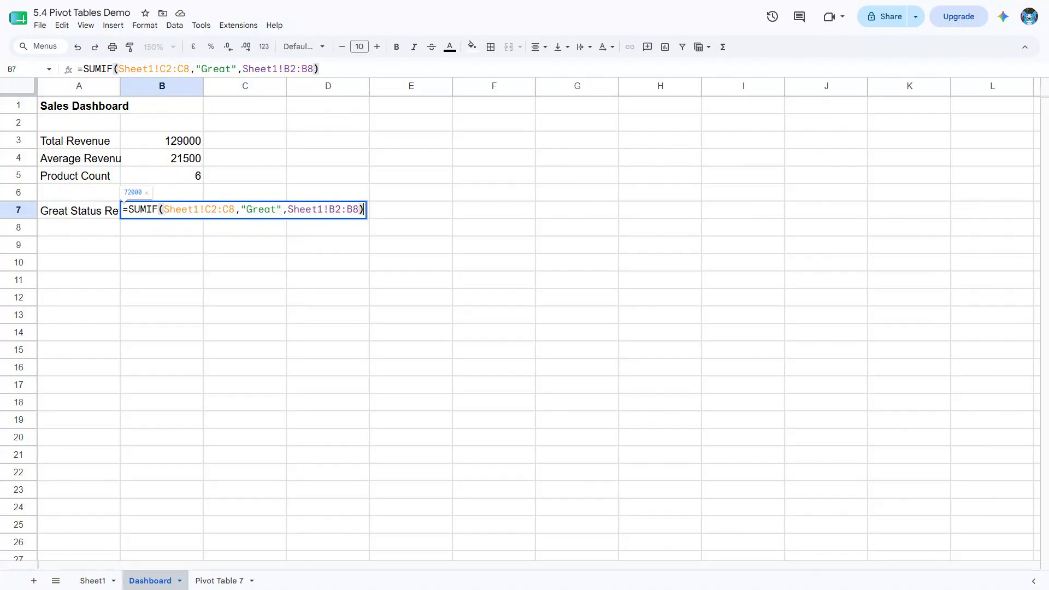
pyautogui.press('Return')
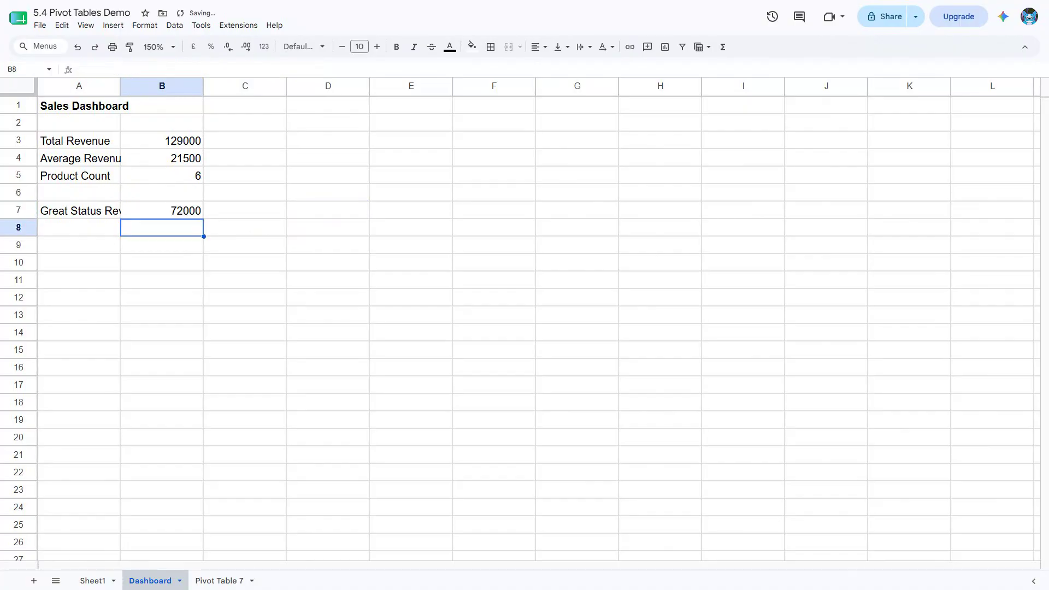
pyautogui.click(162, 210)
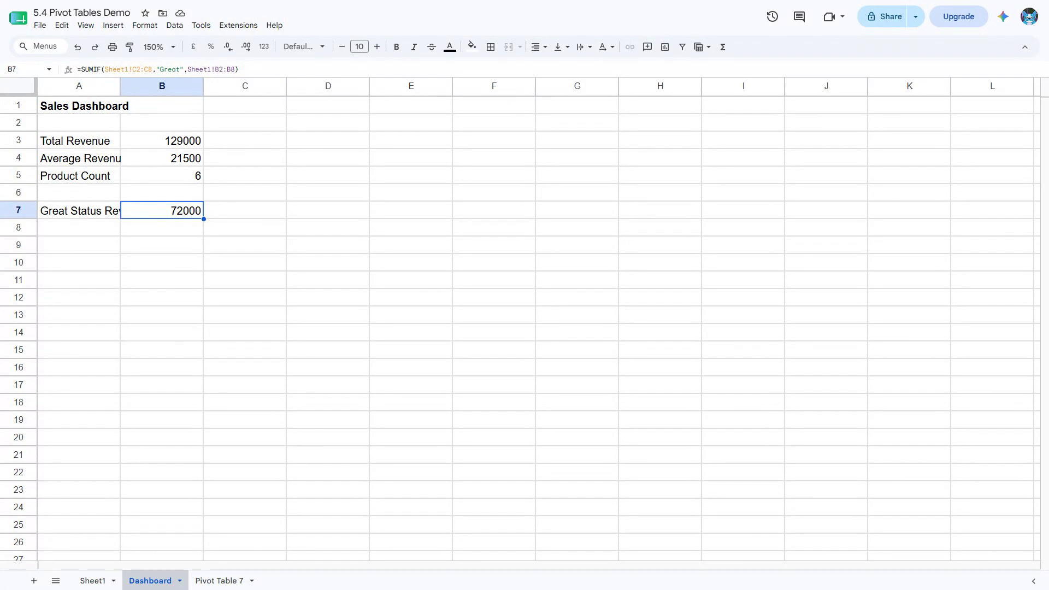
# Review the product data and pie chart on Sheet1, and return to the Dashboard sheet with cell A1 selected
pyautogui.click(93, 581)
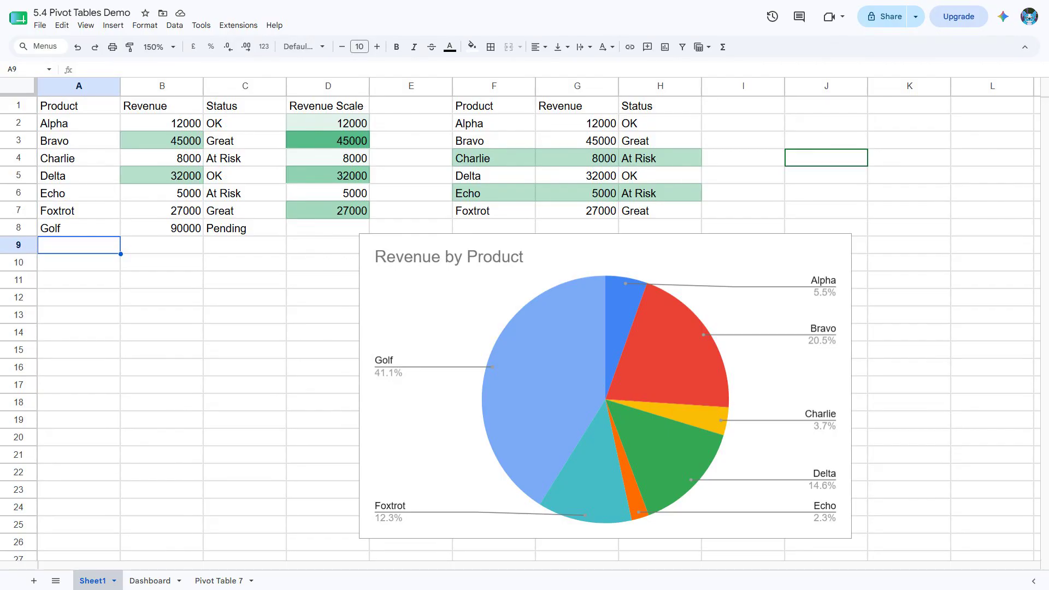
pyautogui.click(150, 581)
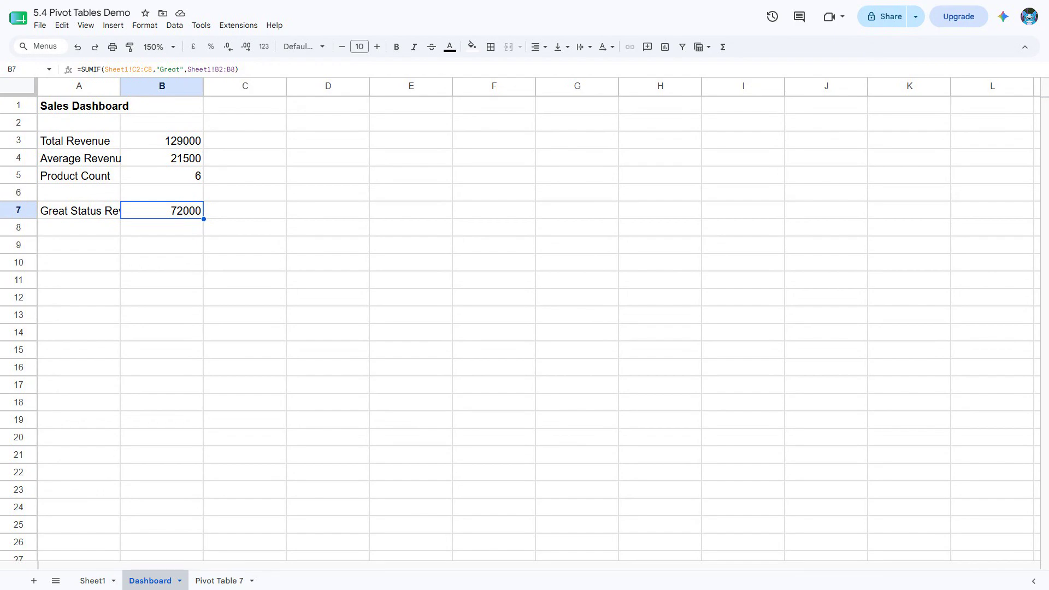
pyautogui.click(24, 69)
pyautogui.write('A1')
pyautogui.press('Return')
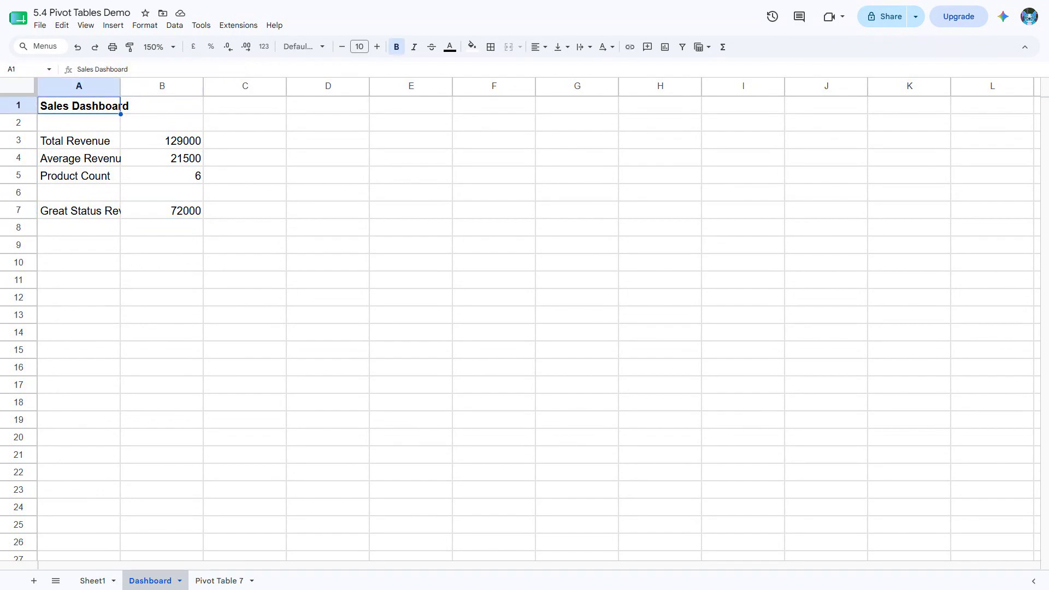